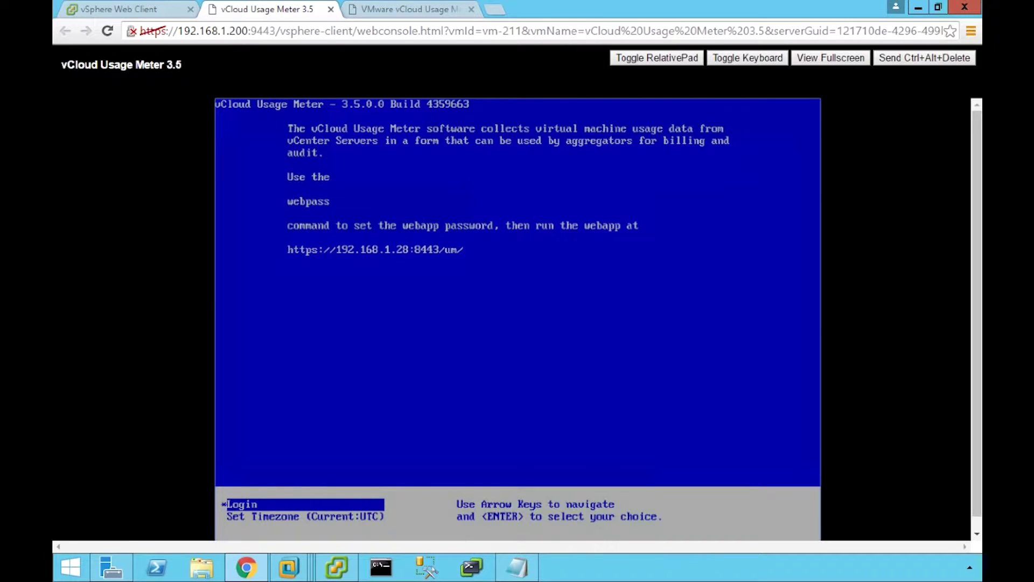
# Log in to the Usage Meter appliance console as root.
pyautogui.press('Return')
pyautogui.write('root')
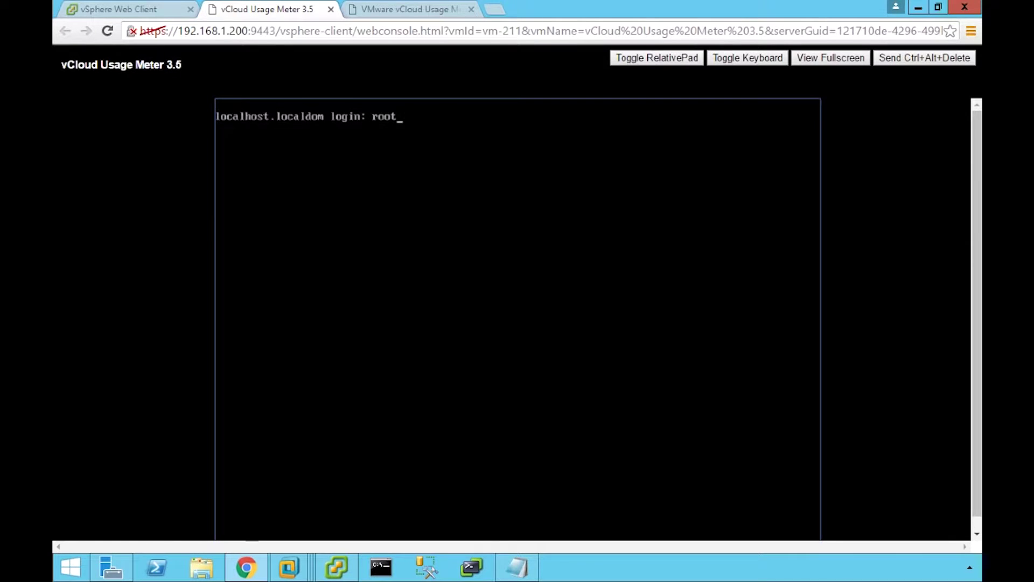
pyautogui.press('Return')
pyautogui.press('Return')
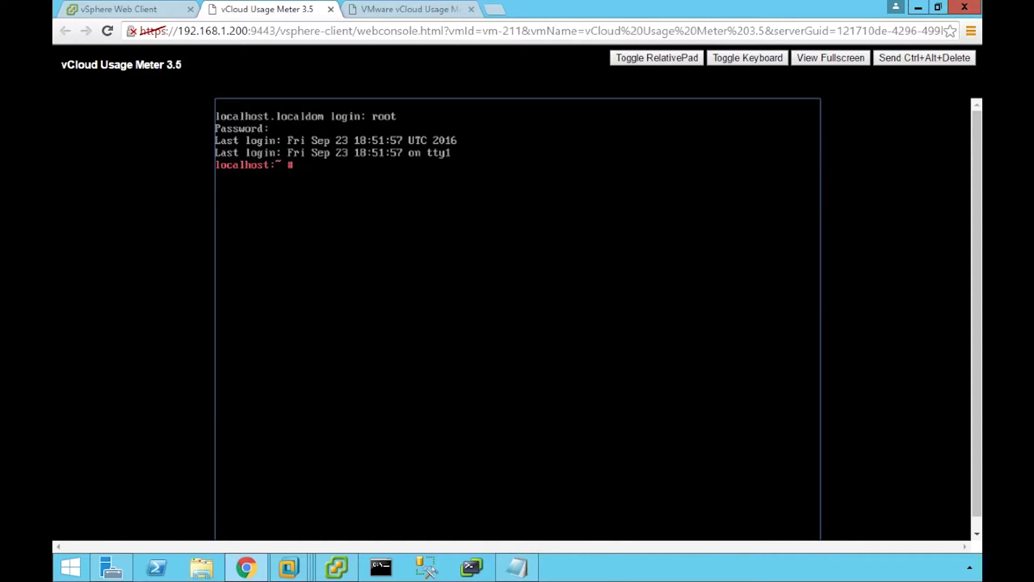
# Set the web app password with webpass, then log out to the welcome menu.
pyautogui.write('webpass')
pyautogui.press('Return')
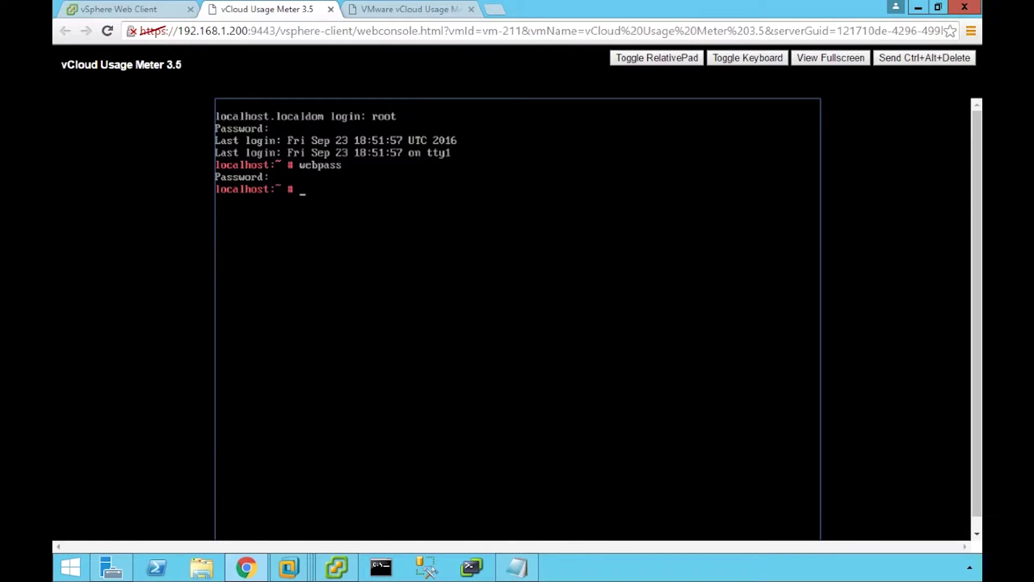
pyautogui.write('logout')
pyautogui.press('Return')
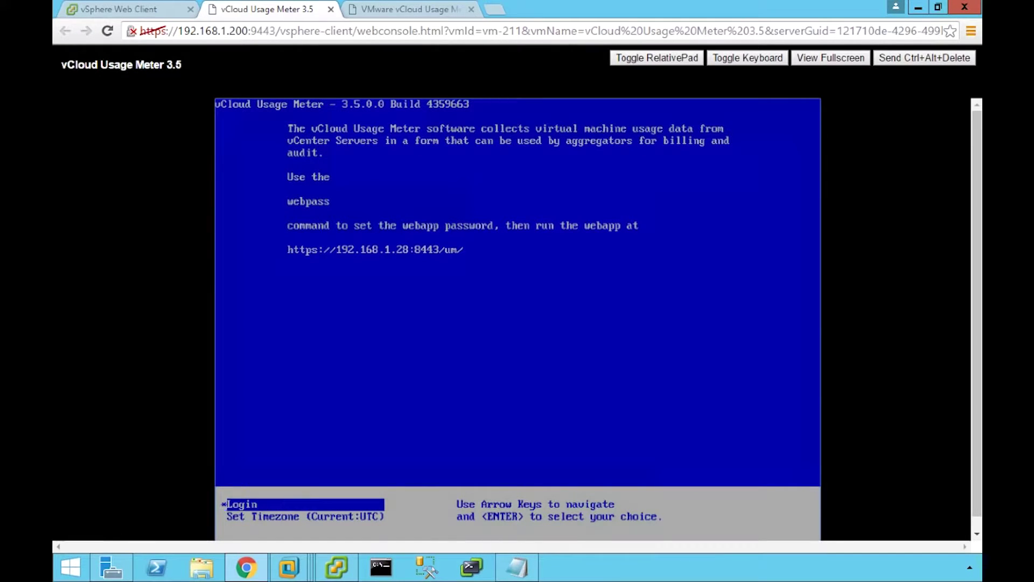
# Sign in to the Usage Meter web app on the third browser tab with admin credentials.
pyautogui.hotkey('ctrl', 'Tab')
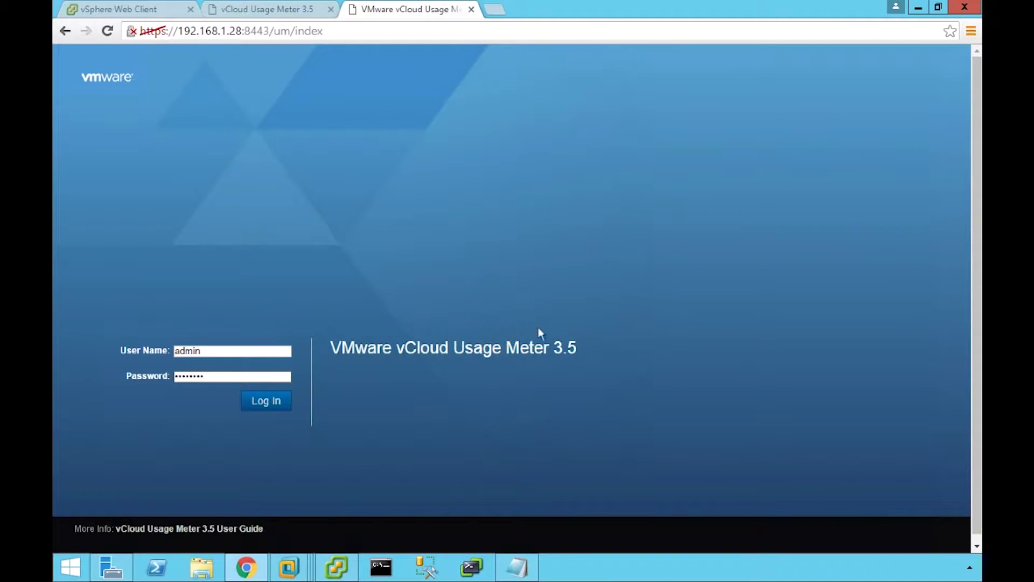
pyautogui.click(266, 401)
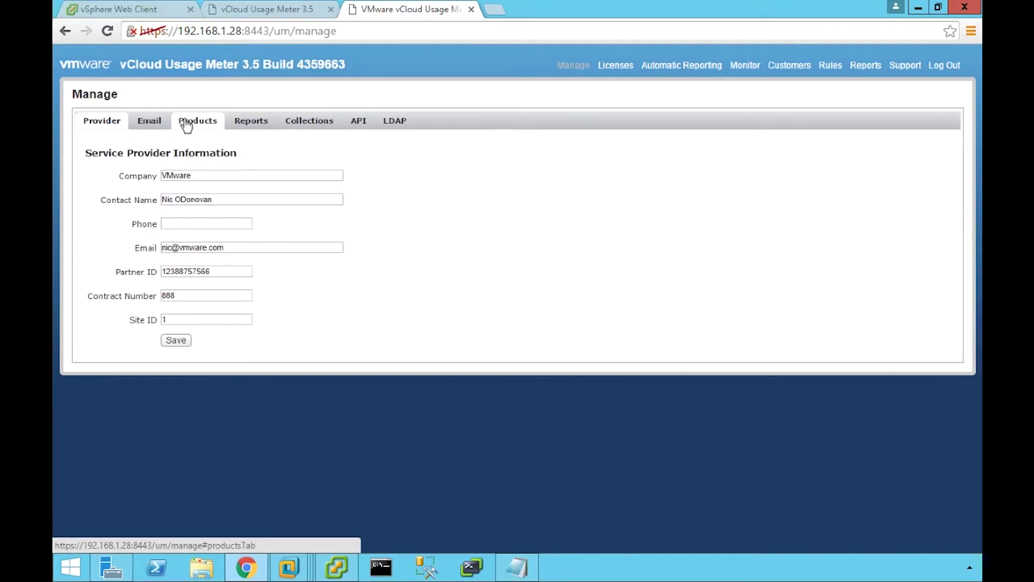
# Review the registered product servers, cancelling the vCenter Add and vROps credentials dialogs unchanged.
pyautogui.click(186, 124)
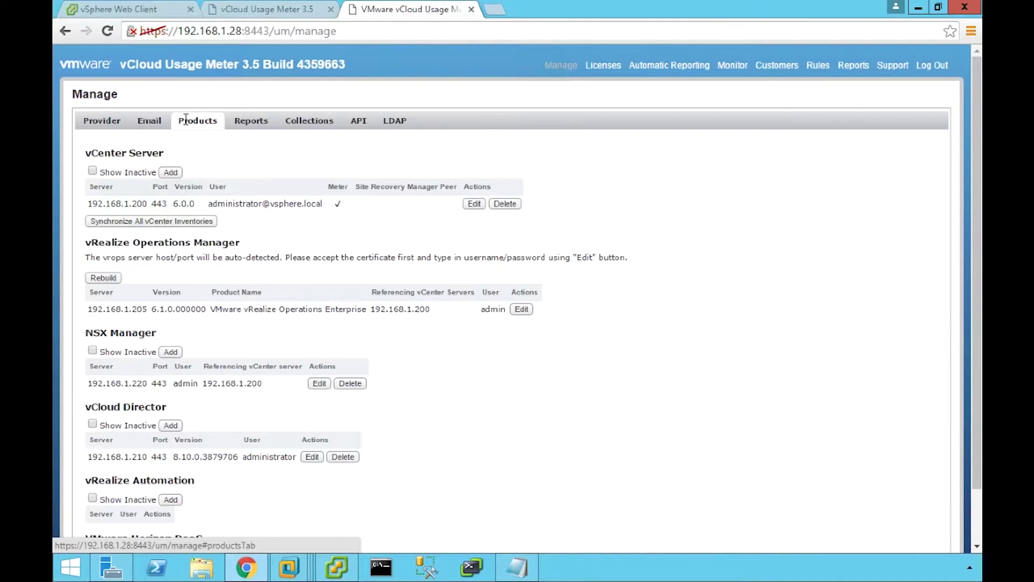
pyautogui.click(171, 174)
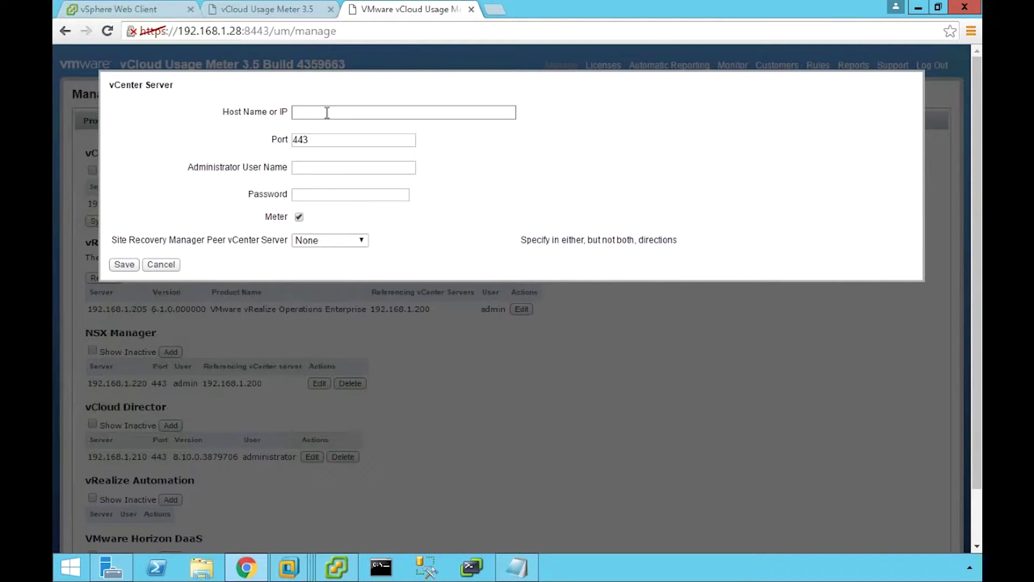
pyautogui.click(159, 264)
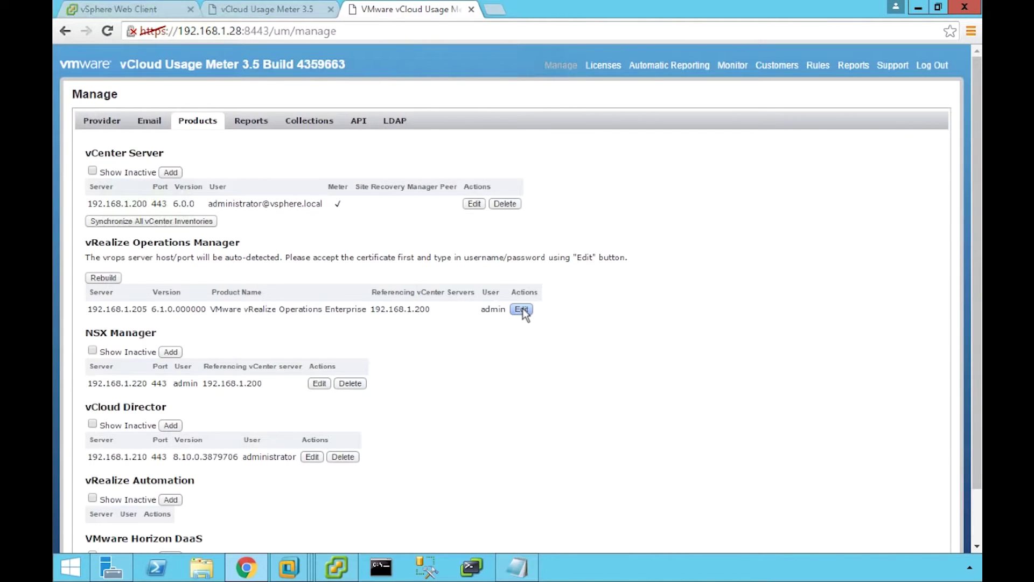
pyautogui.click(521, 310)
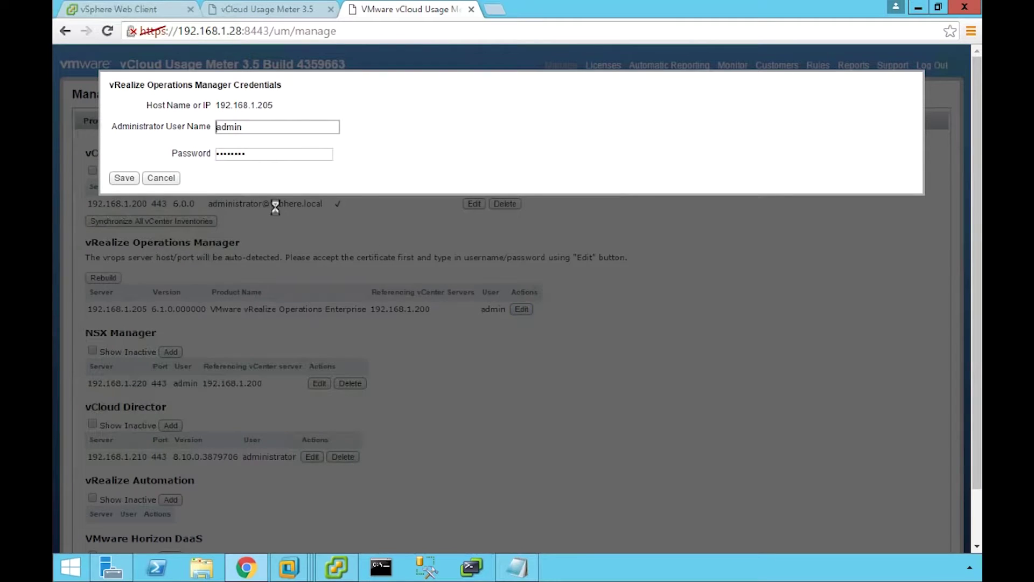
pyautogui.click(168, 180)
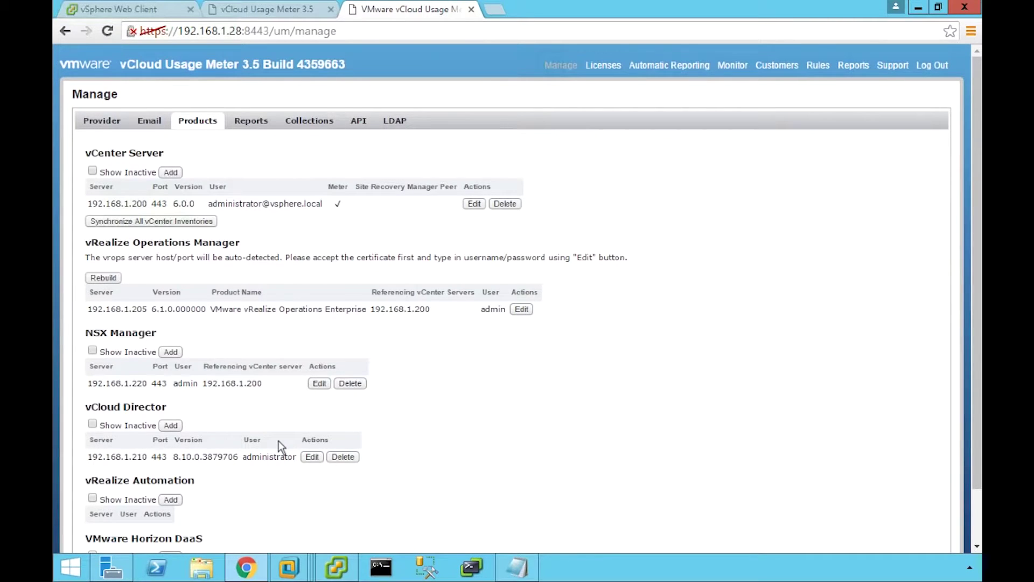
pyautogui.scroll(-2, 273, 510)
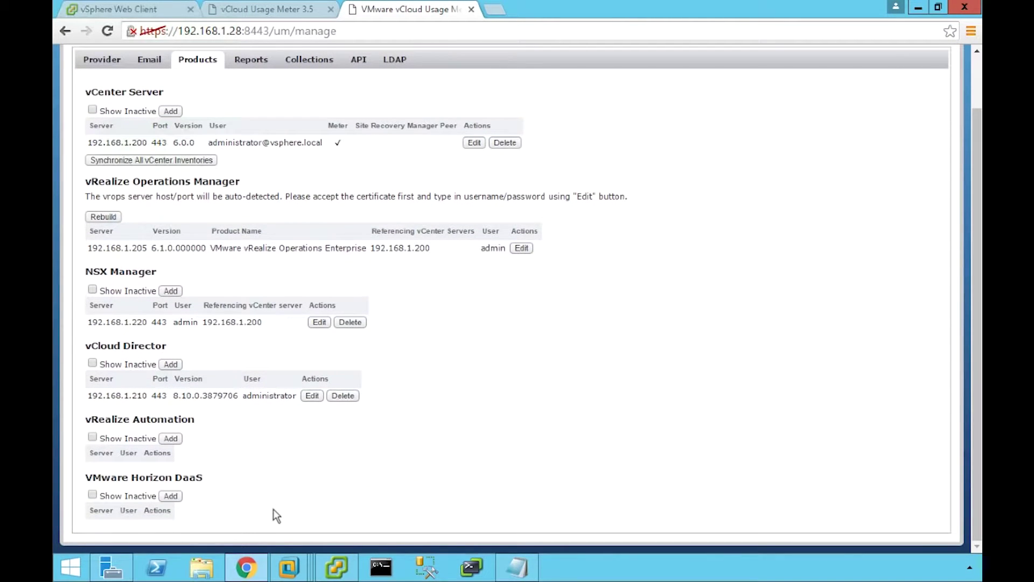
pyautogui.scroll(2, 273, 515)
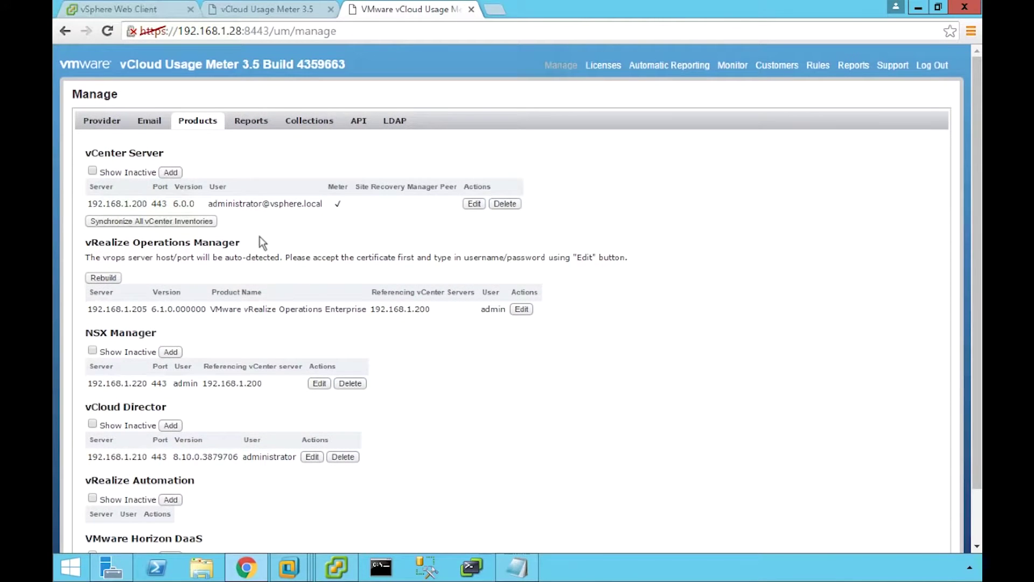
# Browse the Reports and hourly Collections settings, ending on LDAP (port 389, sAMAccountName).
pyautogui.click(259, 124)
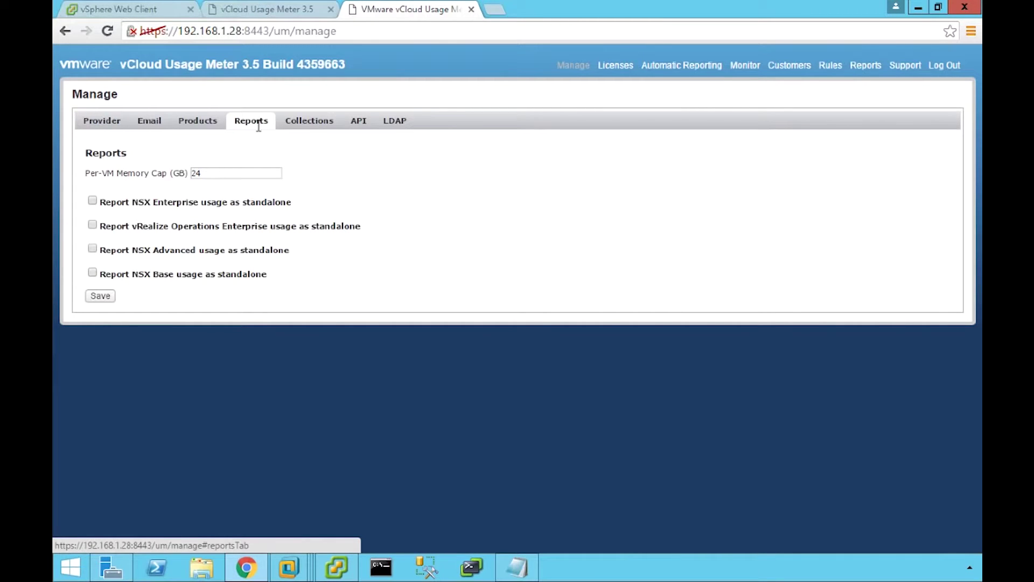
pyautogui.click(310, 125)
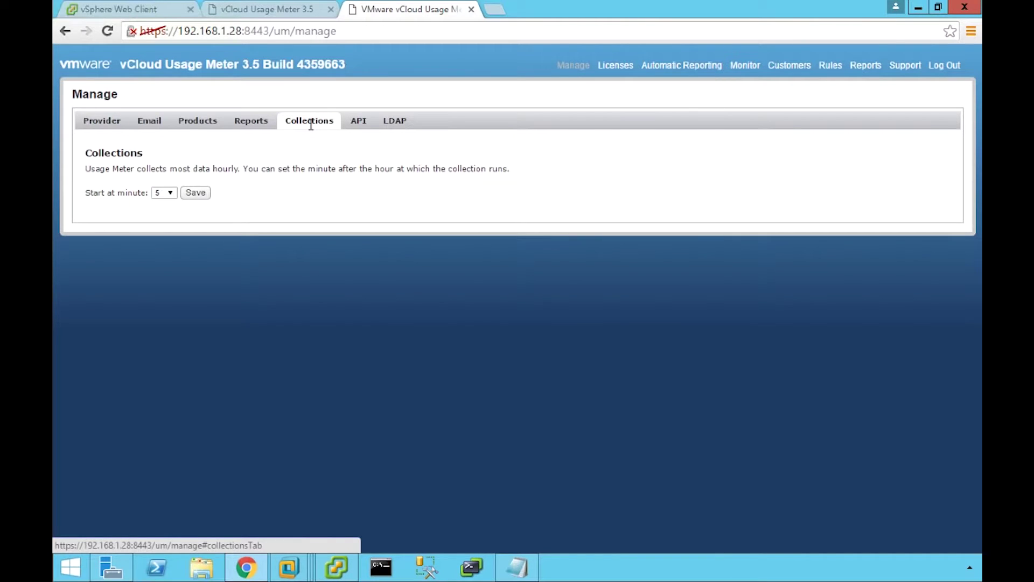
pyautogui.click(396, 123)
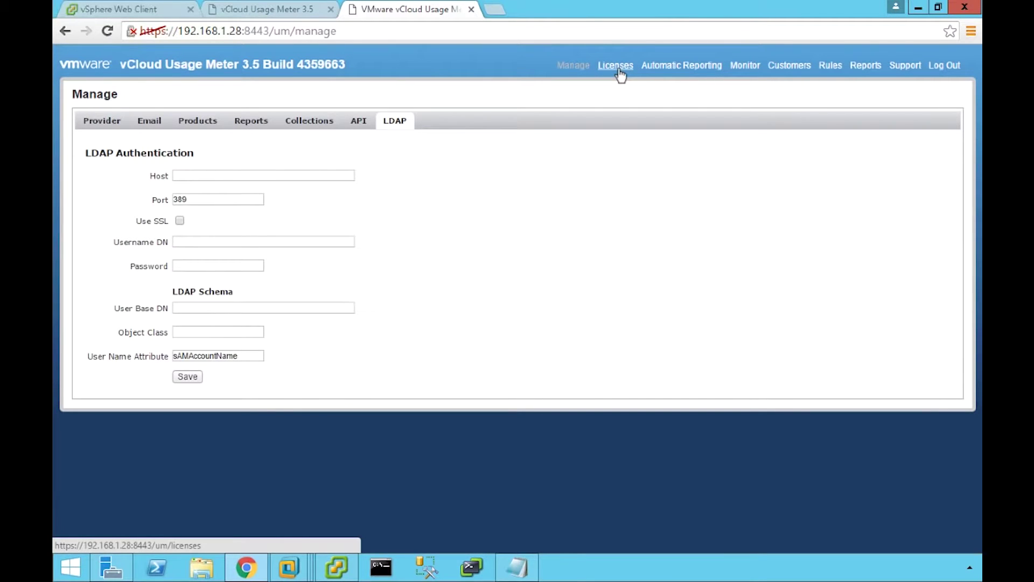
# Check the vCAN billing category and license sets, then bring up Automatic Reporting.
pyautogui.click(619, 70)
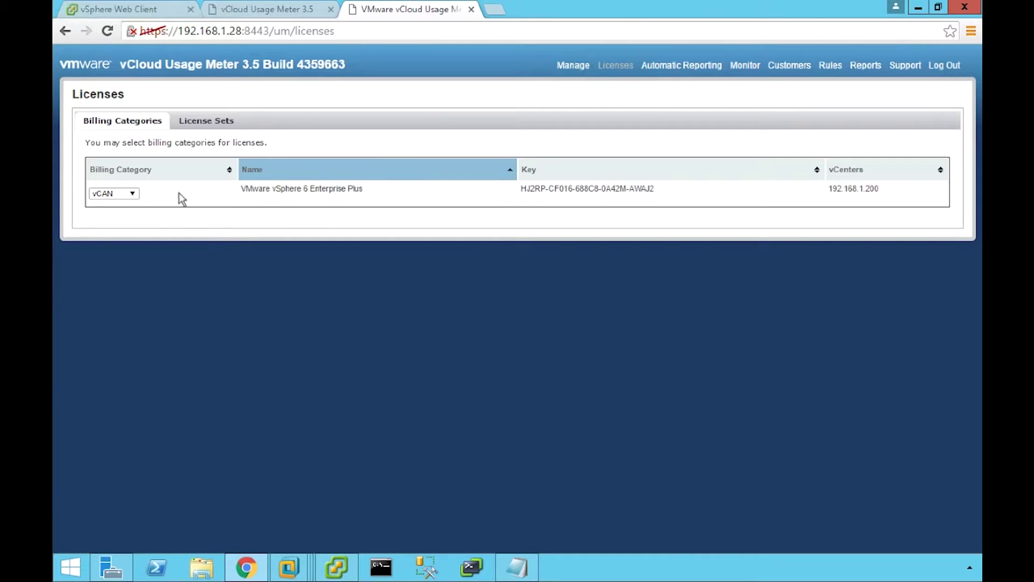
pyautogui.click(135, 197)
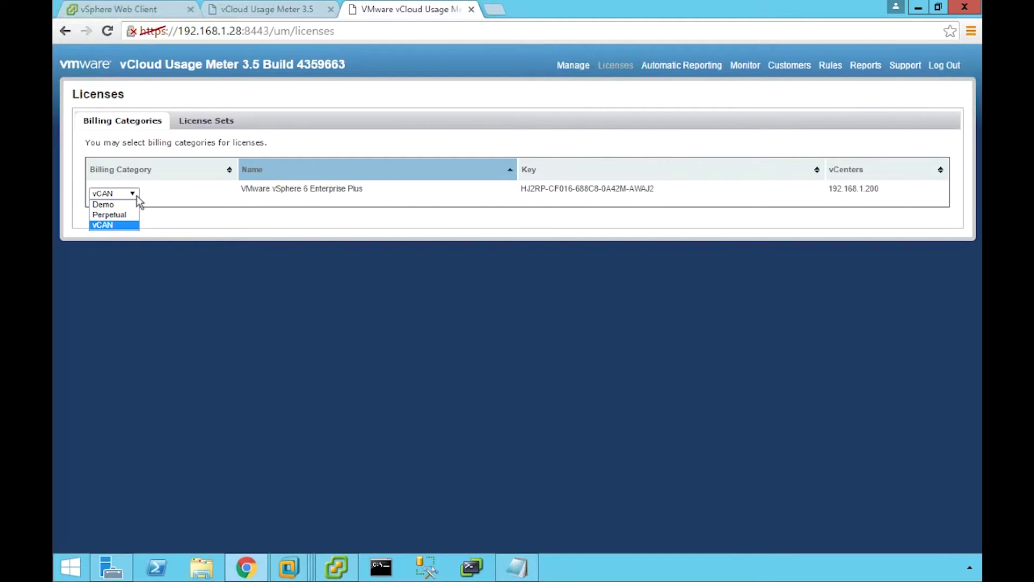
pyautogui.click(136, 198)
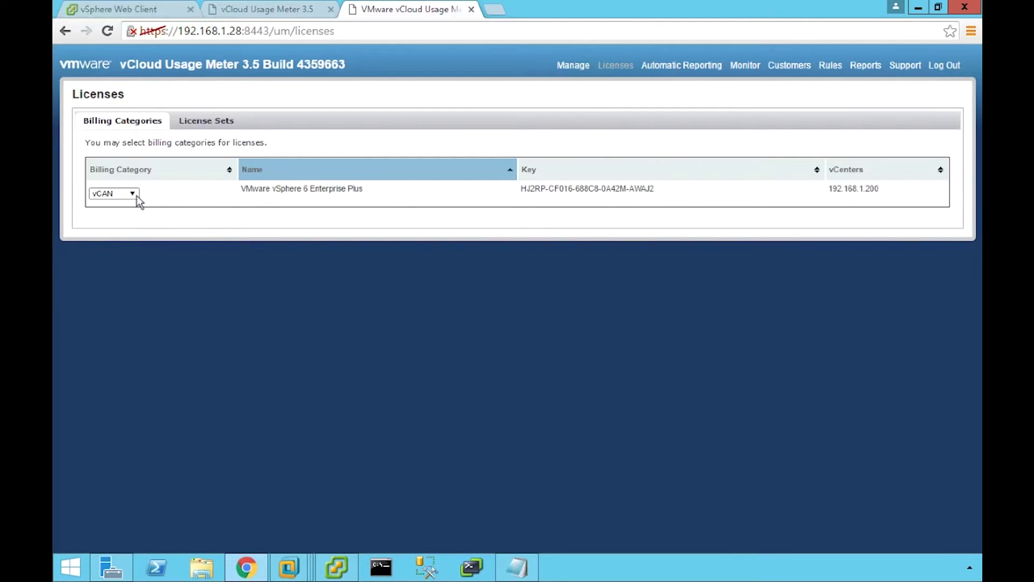
pyautogui.click(206, 122)
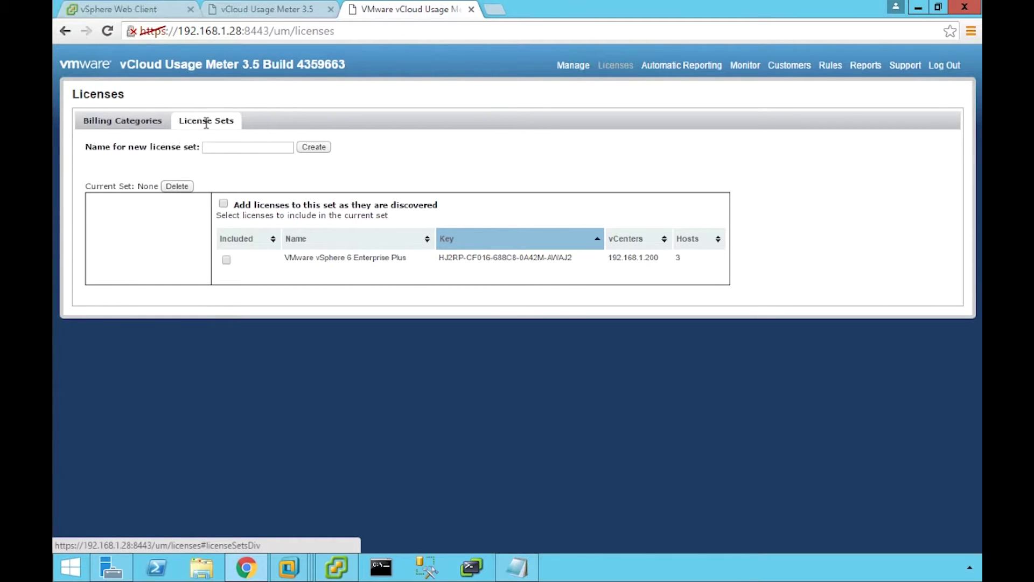
pyautogui.click(680, 70)
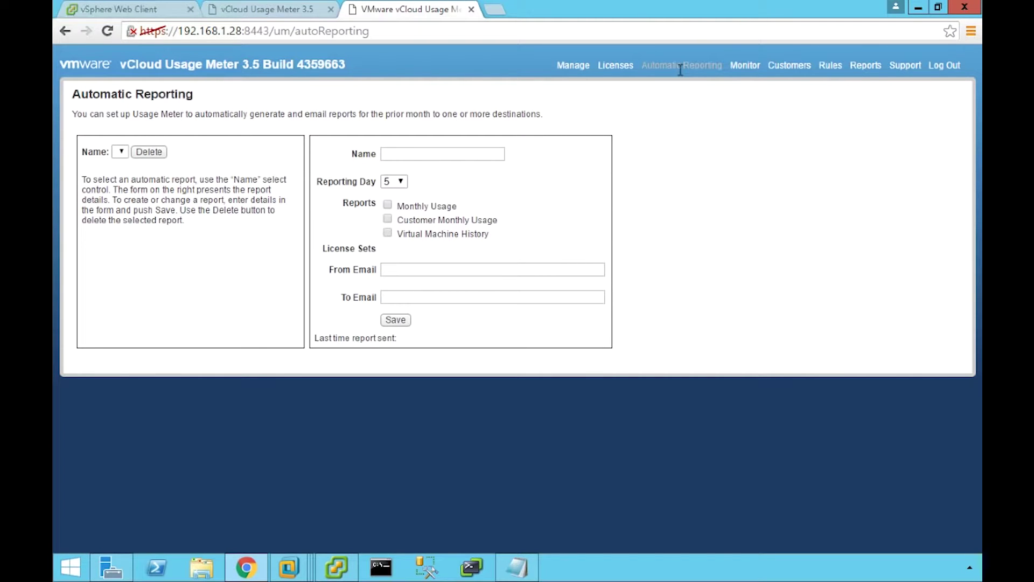
# Check the day 23 OK results in the September 2016 monitor, then show Customers.
pyautogui.click(746, 65)
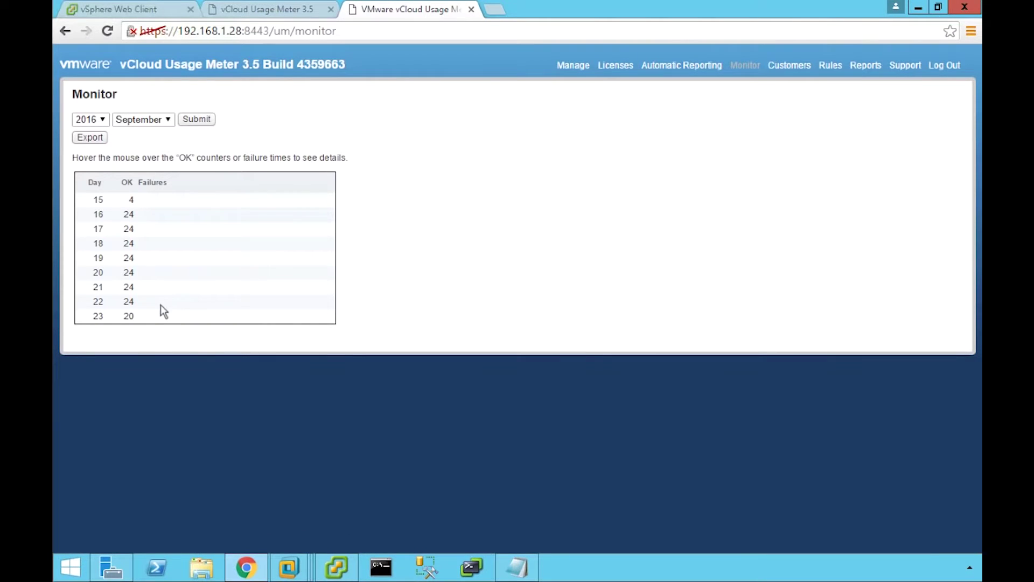
pyautogui.moveTo(130, 316)
pyautogui.click(790, 65)
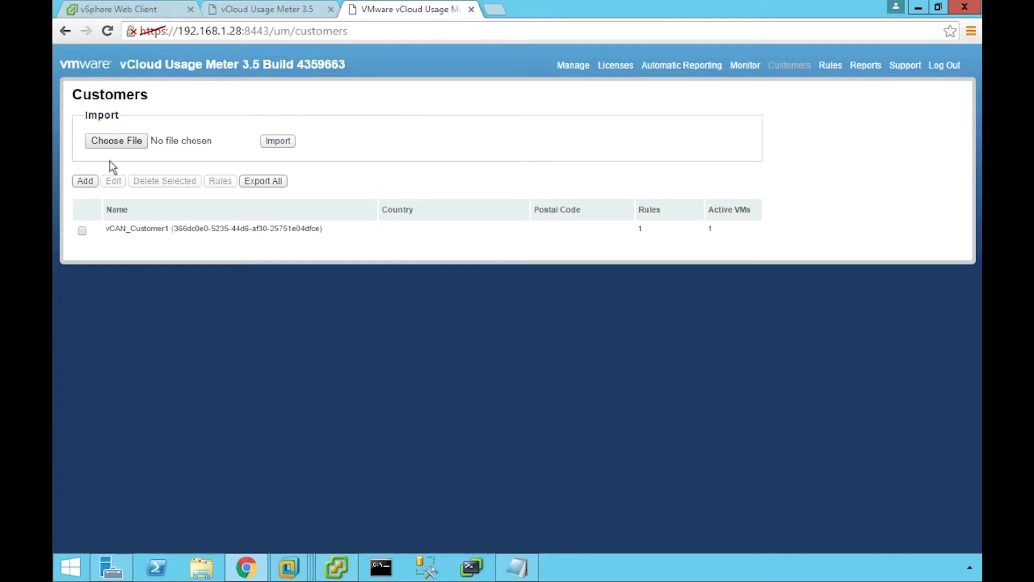
# Cancel the Add Customer dialog and bring CustomerImport.csv up in Notepad.
pyautogui.click(85, 181)
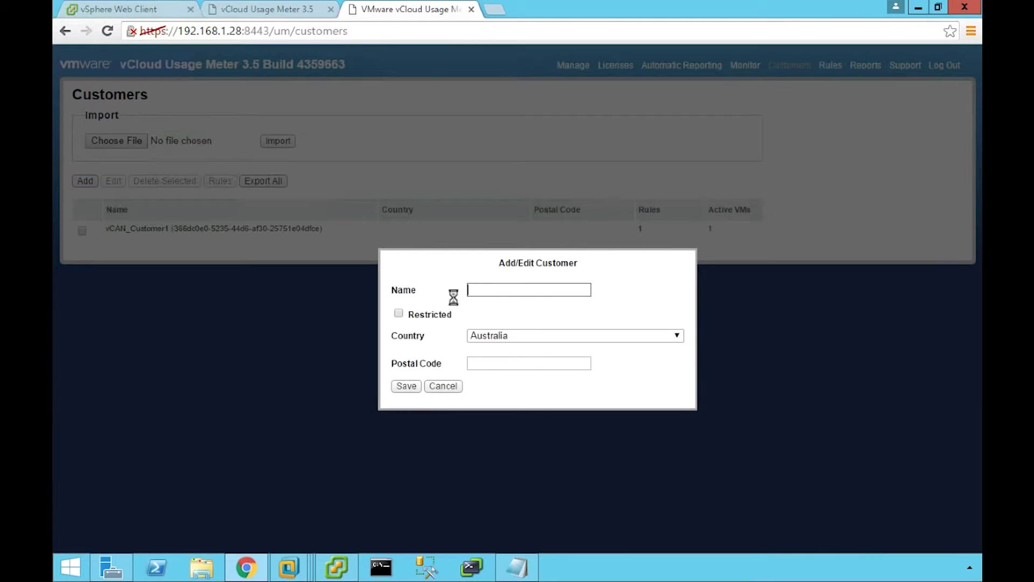
pyautogui.click(452, 385)
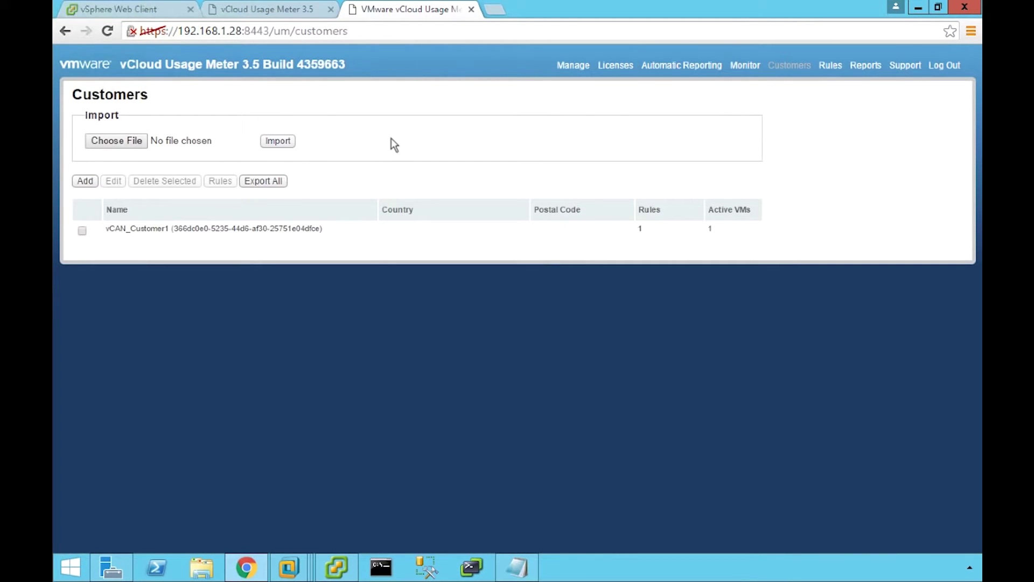
pyautogui.click(518, 570)
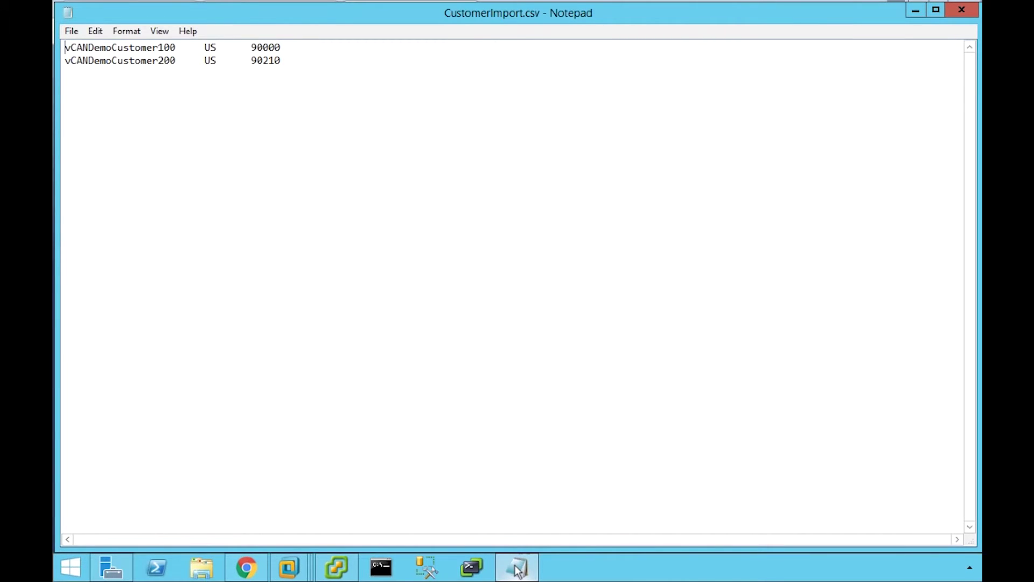
# Minimize Notepad to return to the Usage Meter Customers page.
pyautogui.click(518, 571)
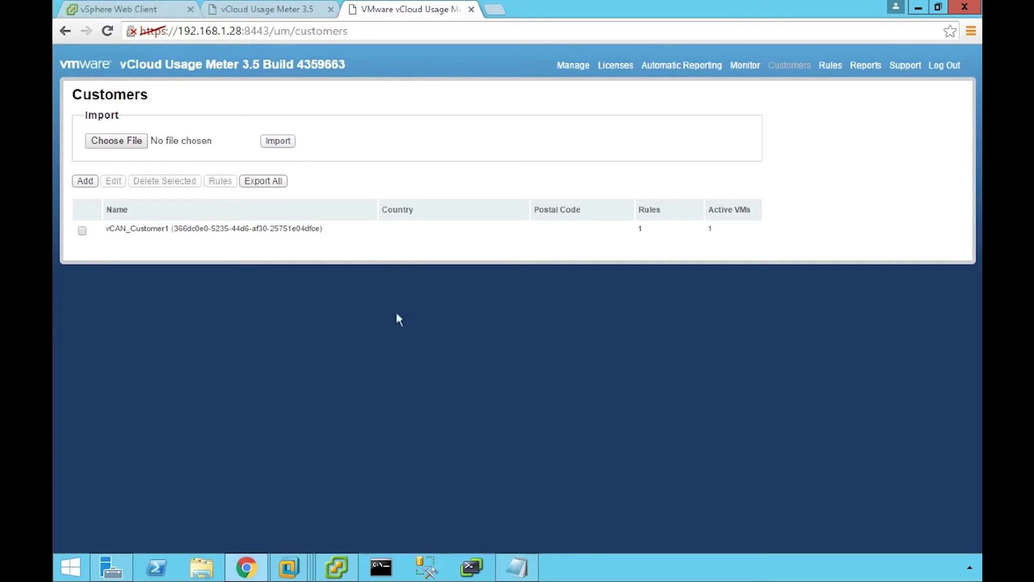
# Import vCANDemoCustomer100 and vCANDemoCustomer200 from CustomerImport.csv.
pyautogui.click(117, 141)
pyautogui.doubleClick(235, 102)
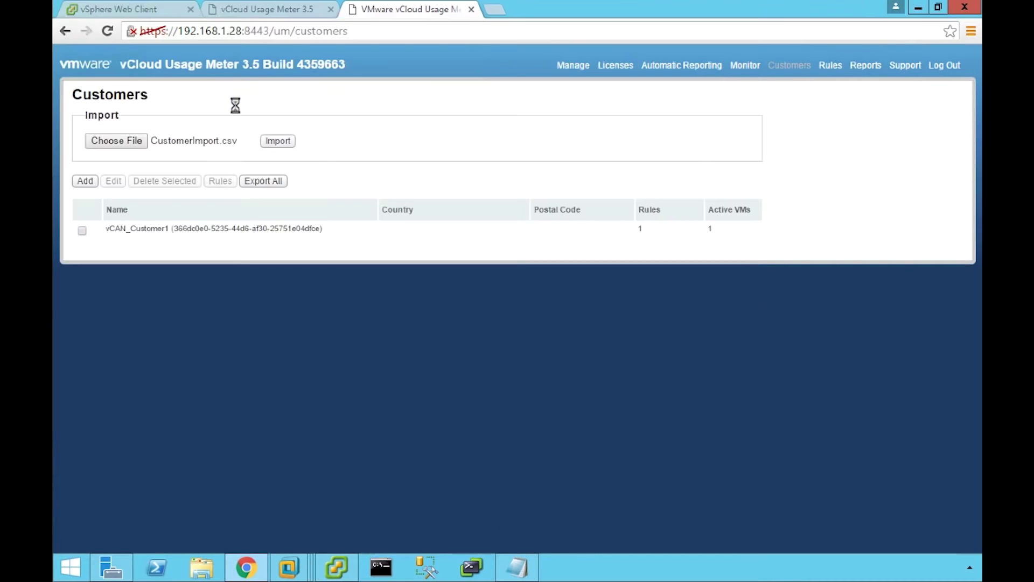
pyautogui.click(277, 141)
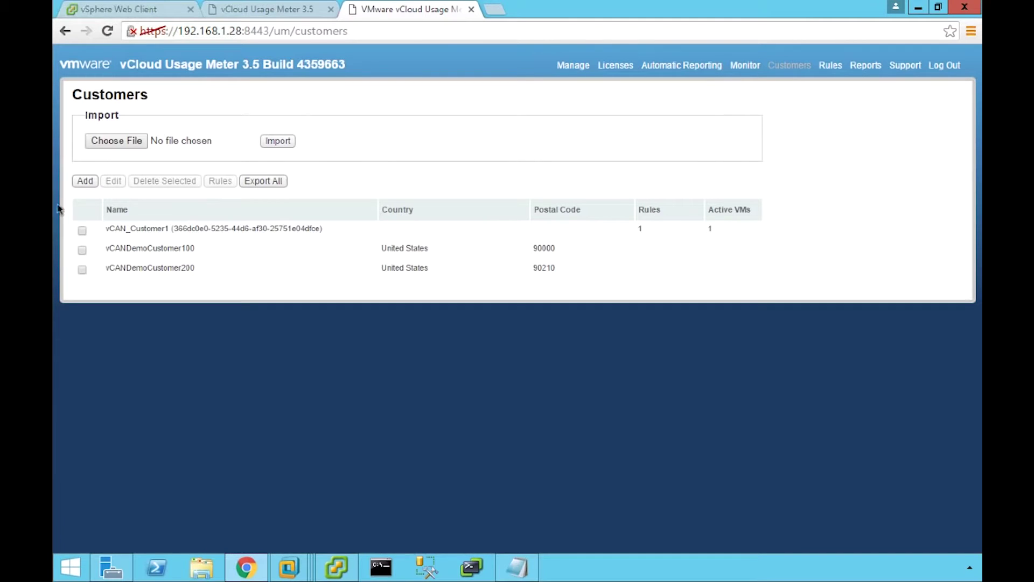
# View vCAN_Customer1's unrestricted country and postal code fields, discarding the edit.
pyautogui.click(81, 230)
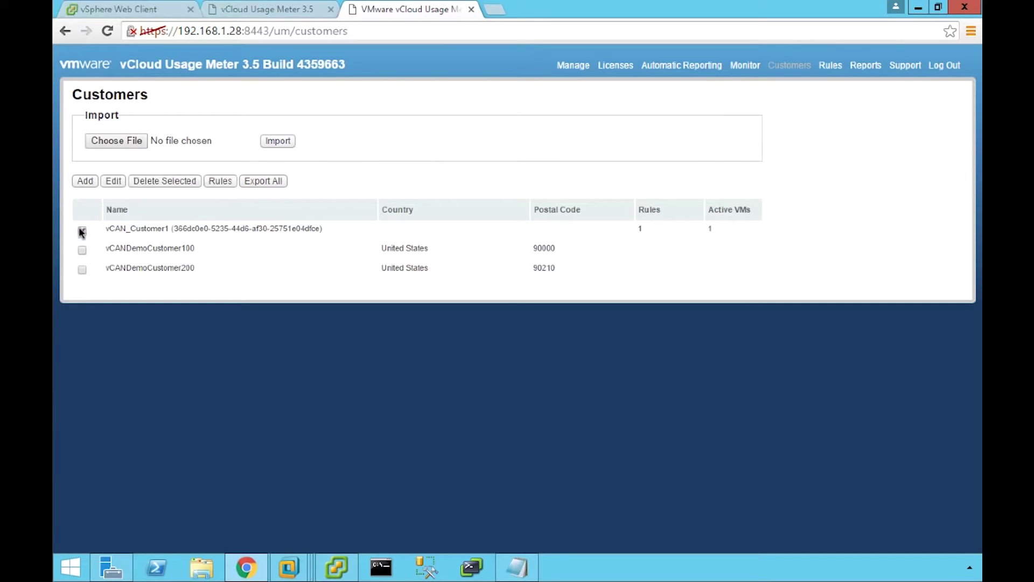
pyautogui.click(114, 182)
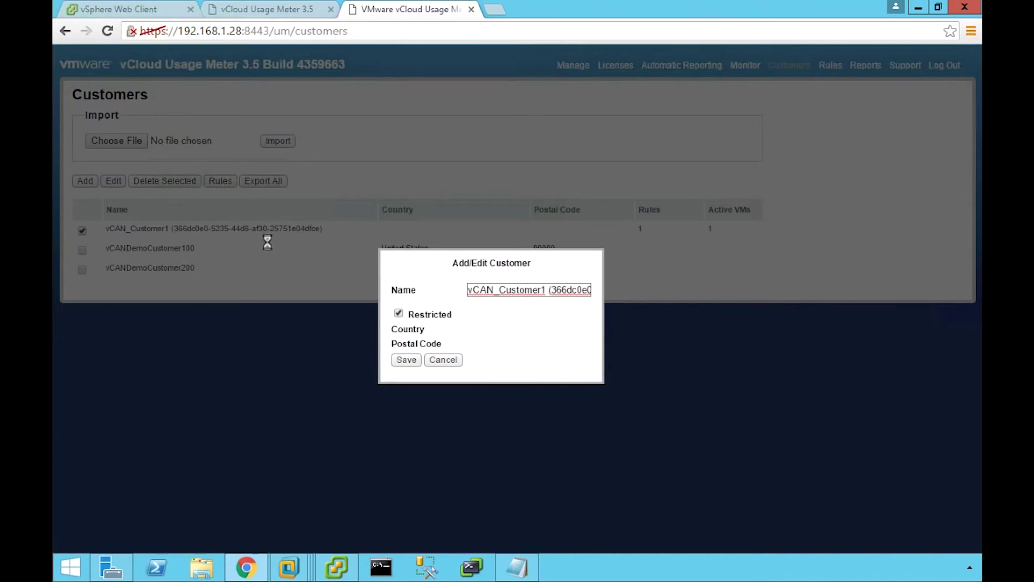
pyautogui.click(399, 314)
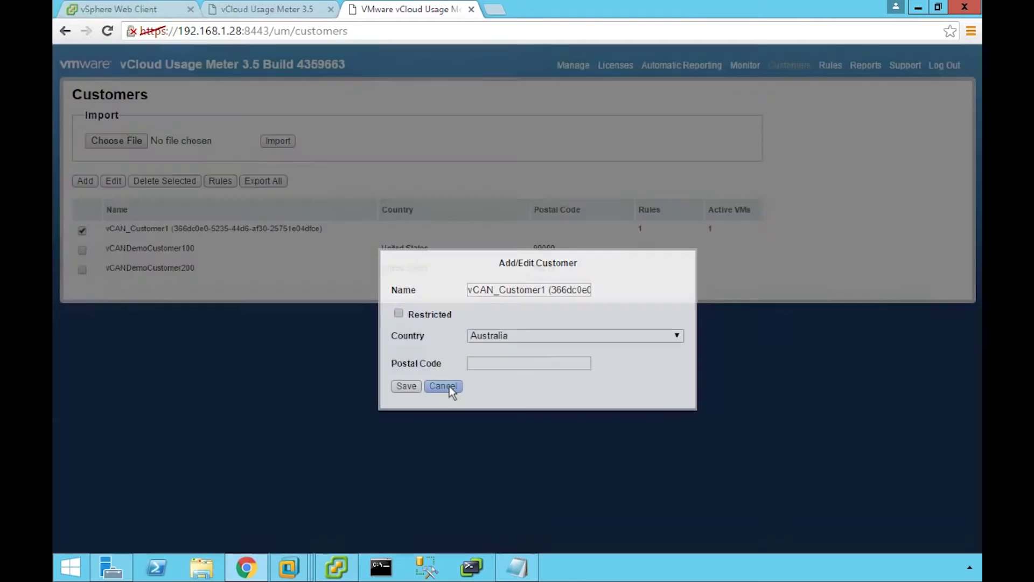
pyautogui.click(449, 387)
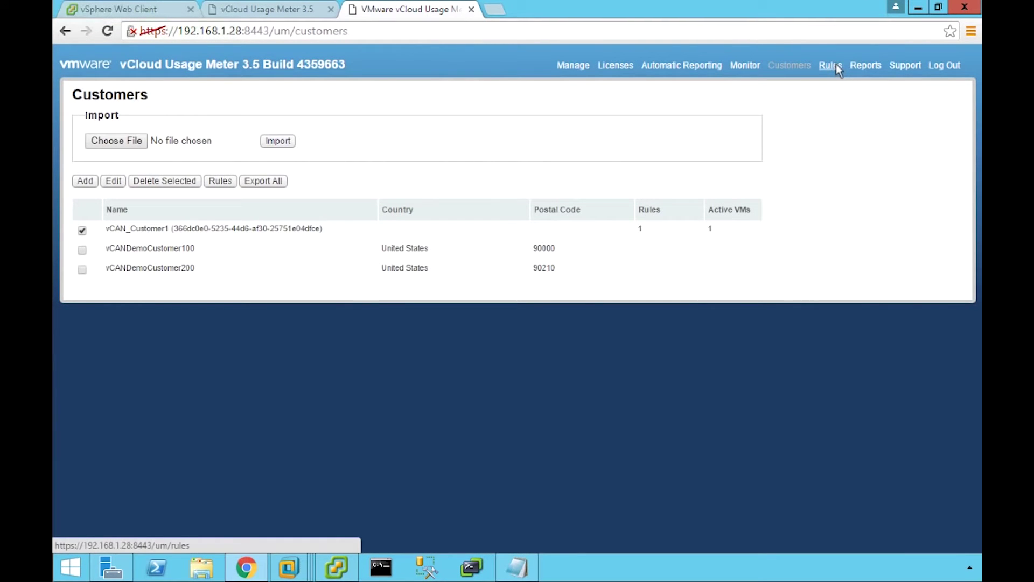
# Inspect the 192.168.1.200 rule form (vCAN_Customer1, Folder) and Rules List, then go to Reports.
pyautogui.click(836, 65)
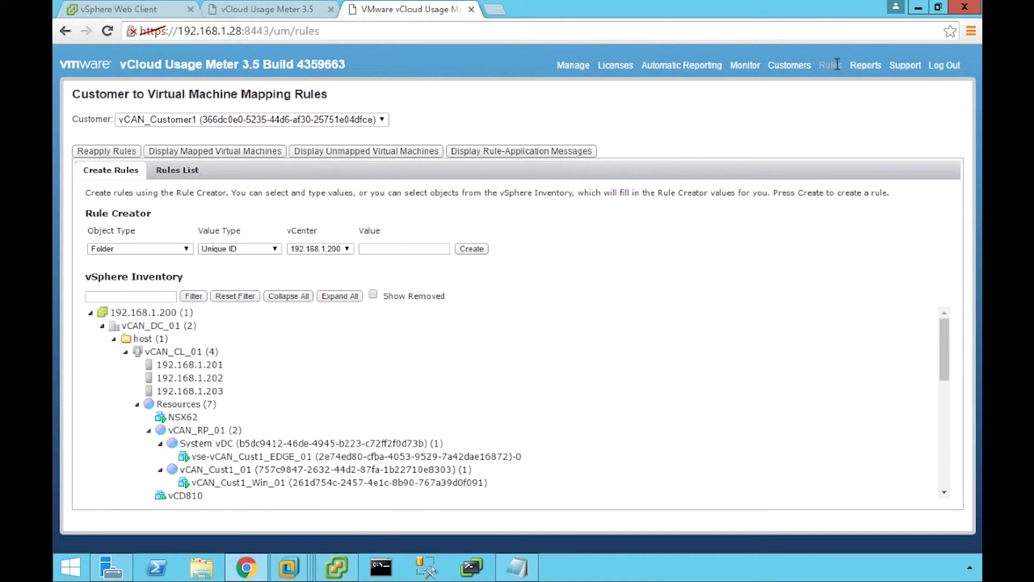
pyautogui.click(168, 315)
pyautogui.click(384, 121)
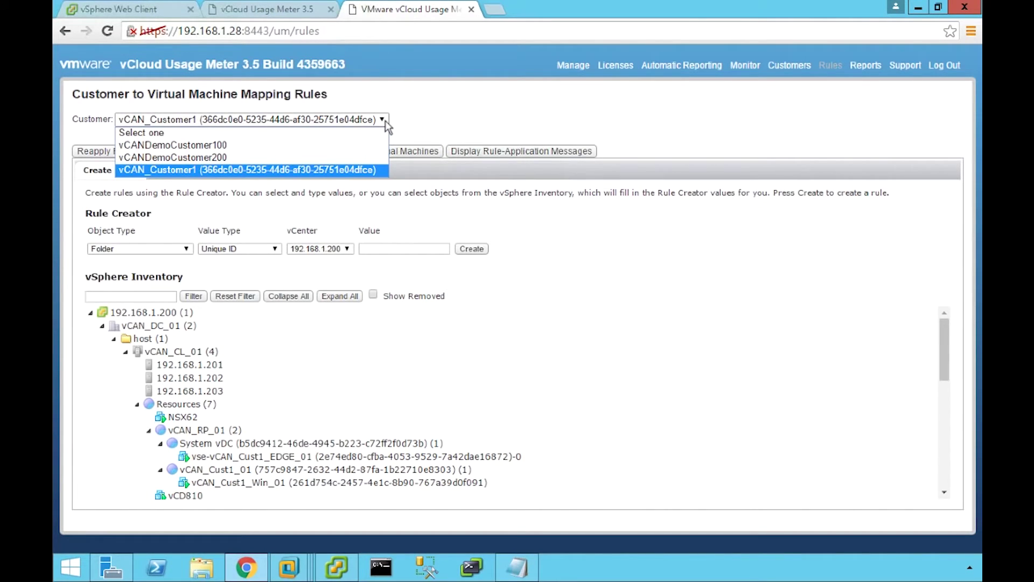
pyautogui.click(386, 123)
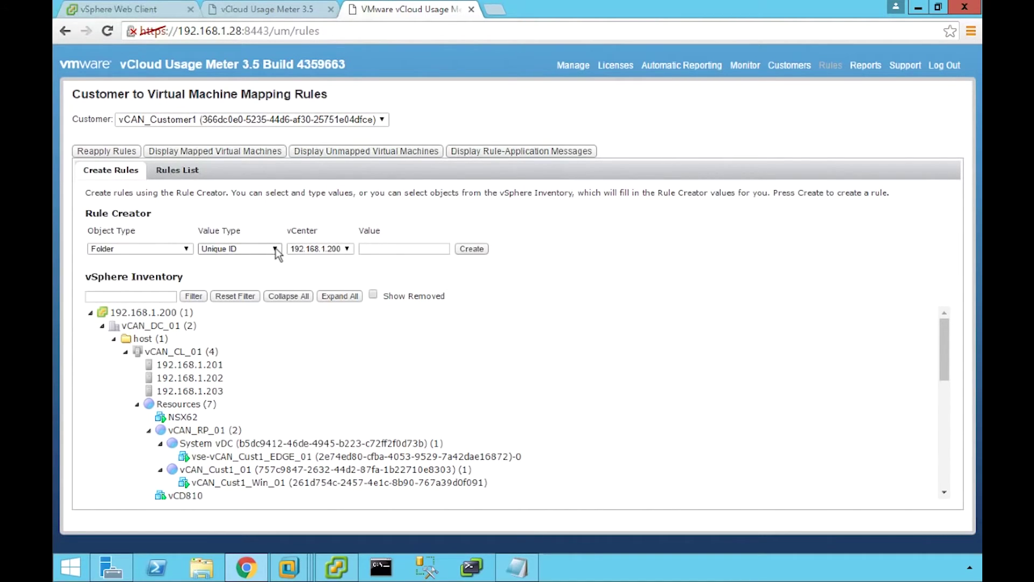
pyautogui.click(186, 249)
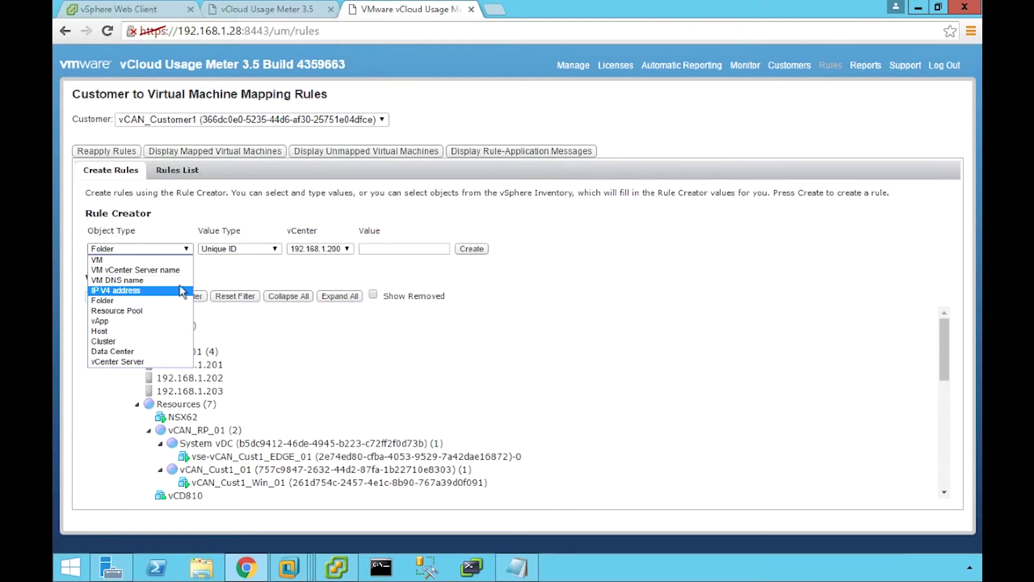
pyautogui.click(187, 248)
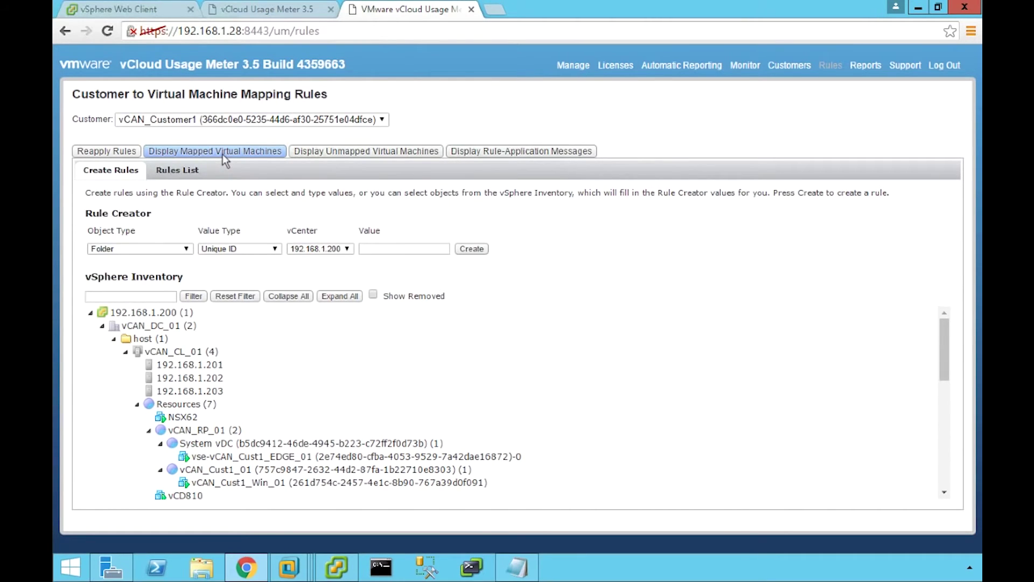
pyautogui.click(186, 170)
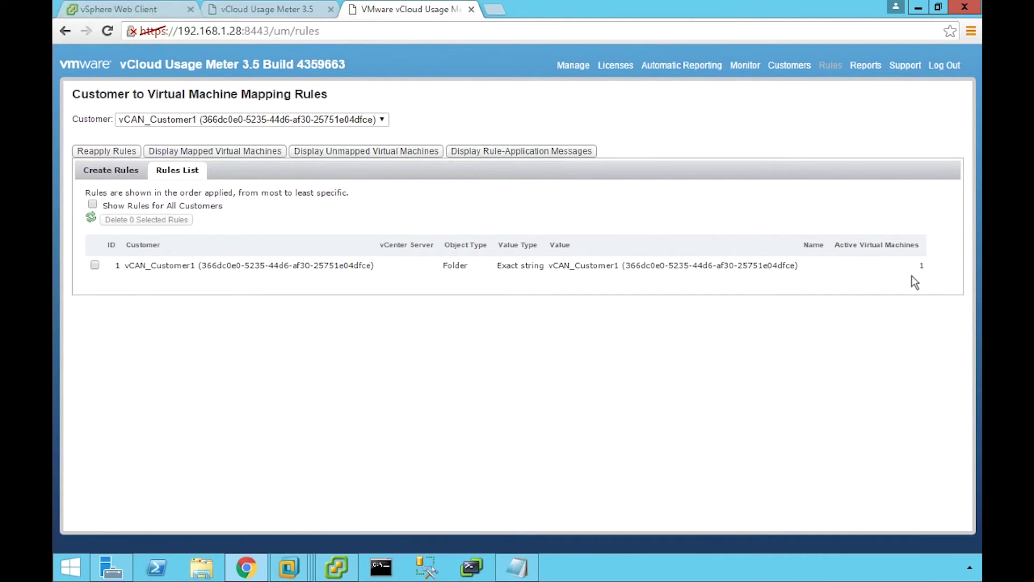
pyautogui.click(866, 67)
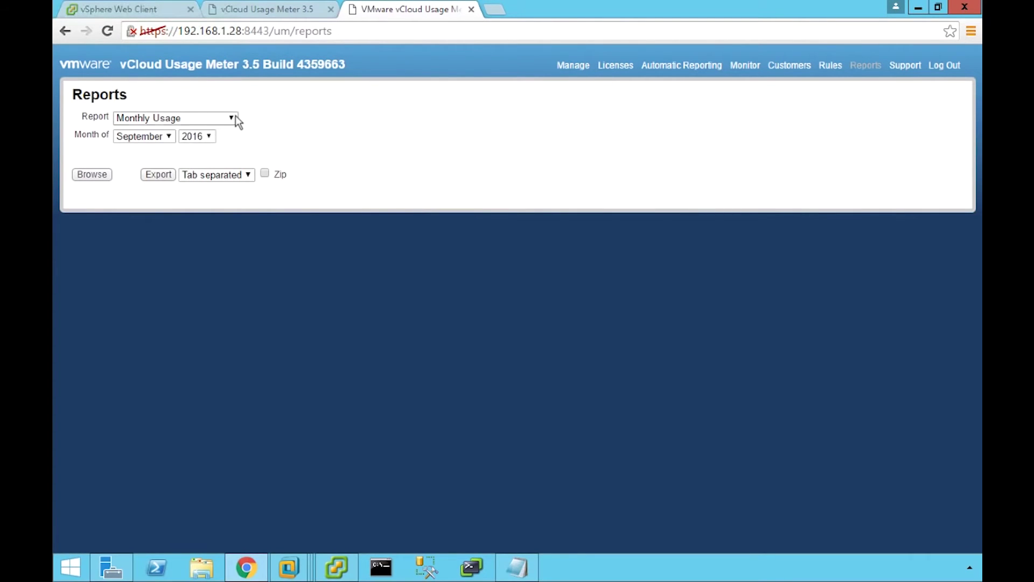
# Browse the September 2016 Monthly Usage report, then select Customer Monthly Usage as the report type.
pyautogui.click(235, 116)
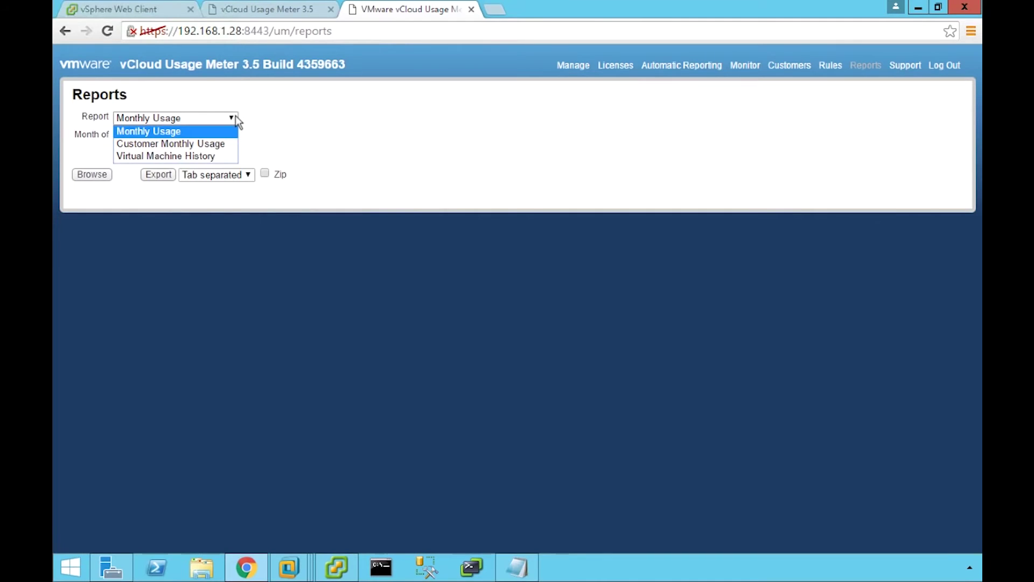
pyautogui.click(235, 117)
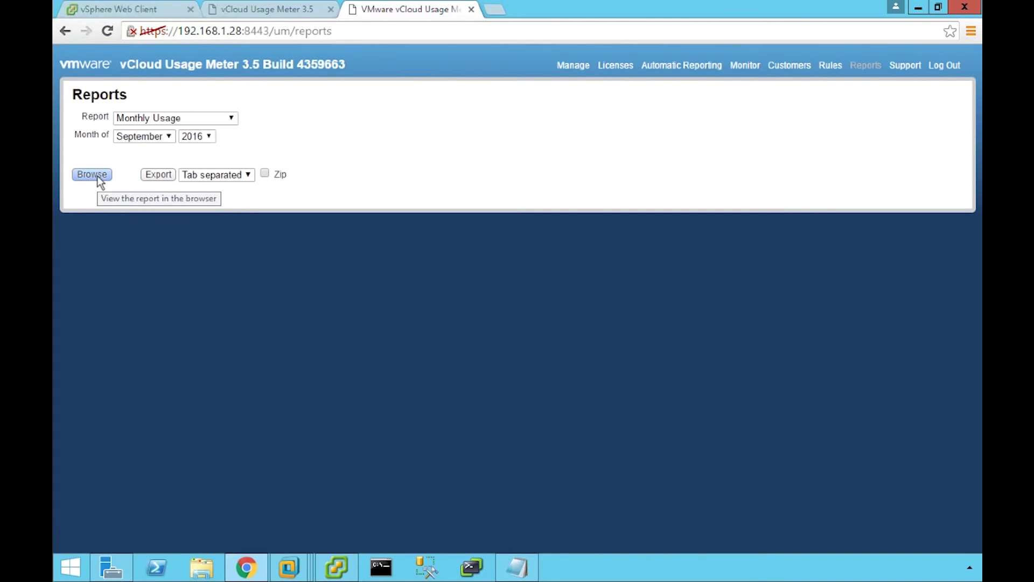
pyautogui.click(97, 176)
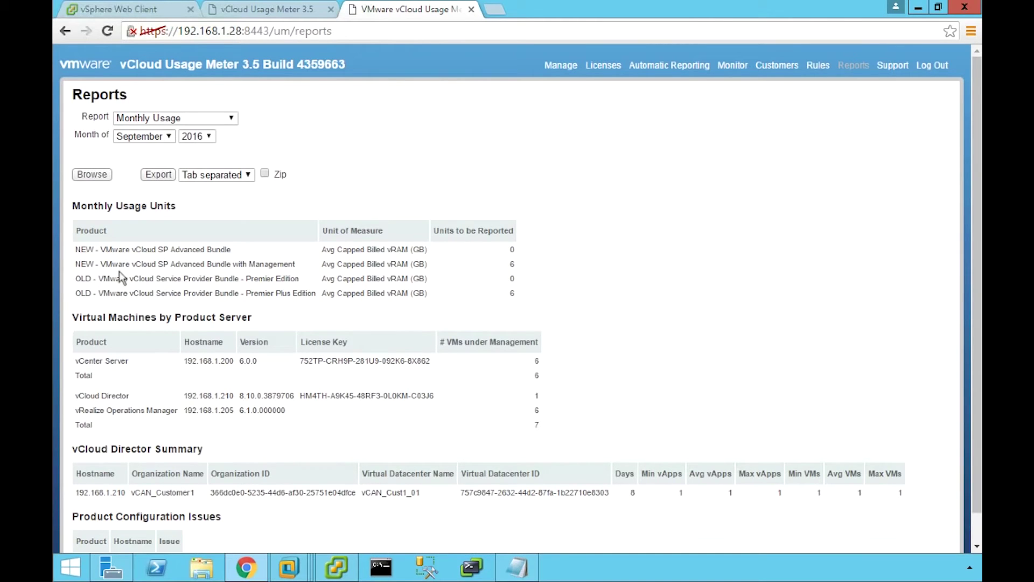
pyautogui.scroll(-1, 123, 301)
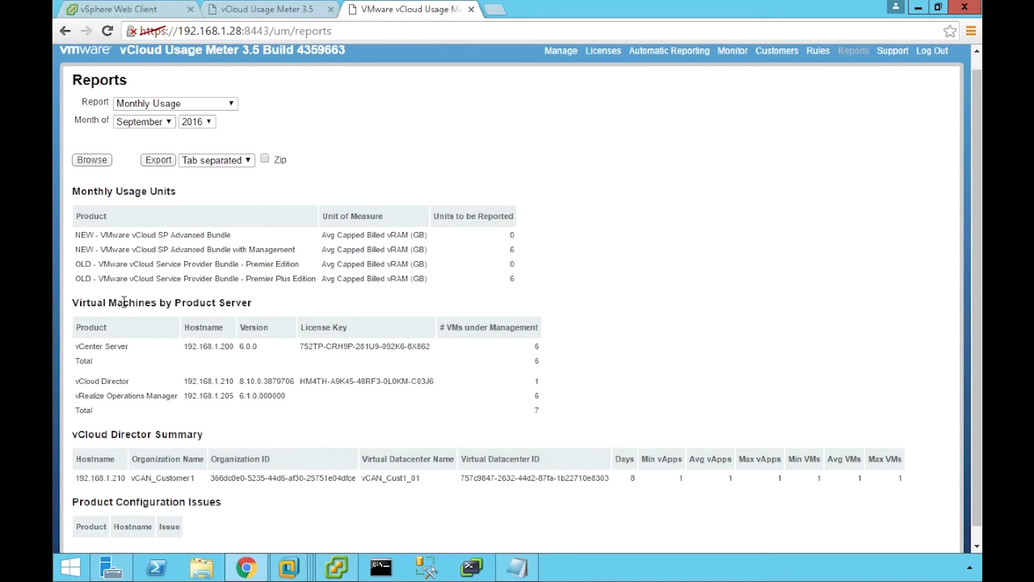
pyautogui.click(232, 104)
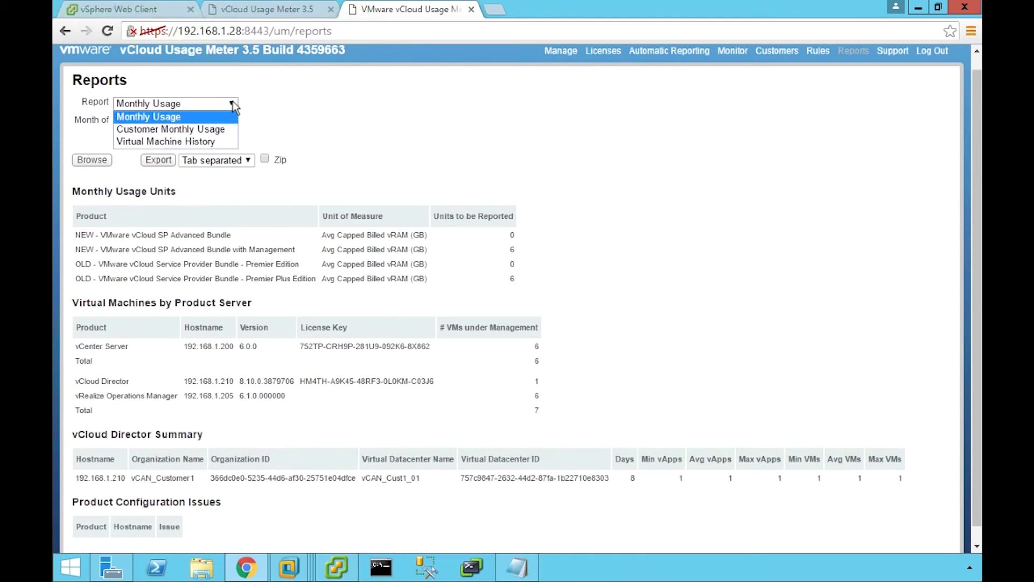
pyautogui.click(199, 129)
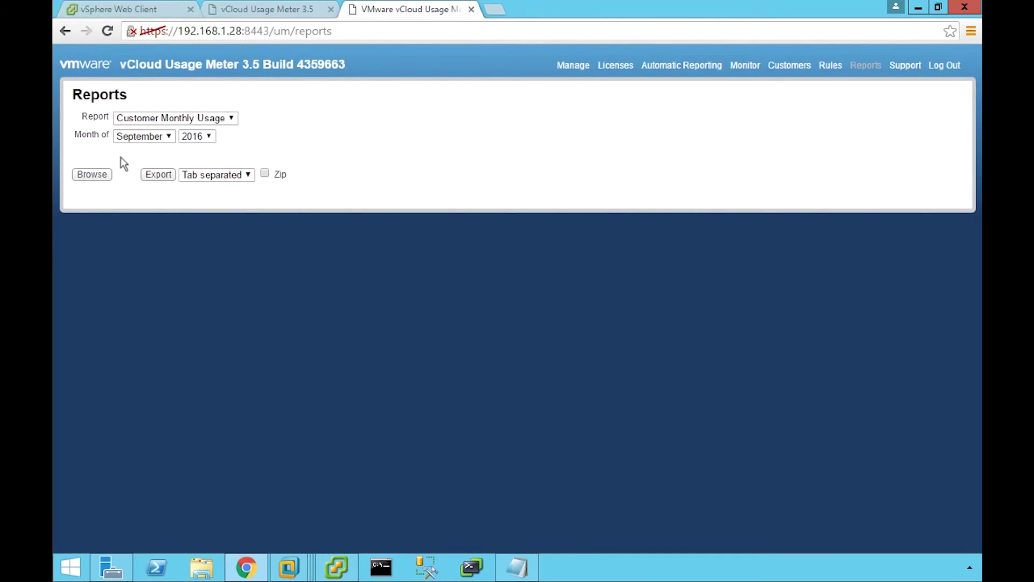
# Run the September 2016 Customer Monthly Usage report, showing vCAN_Customer1's two Advanced Bundles at 0 units.
pyautogui.click(92, 174)
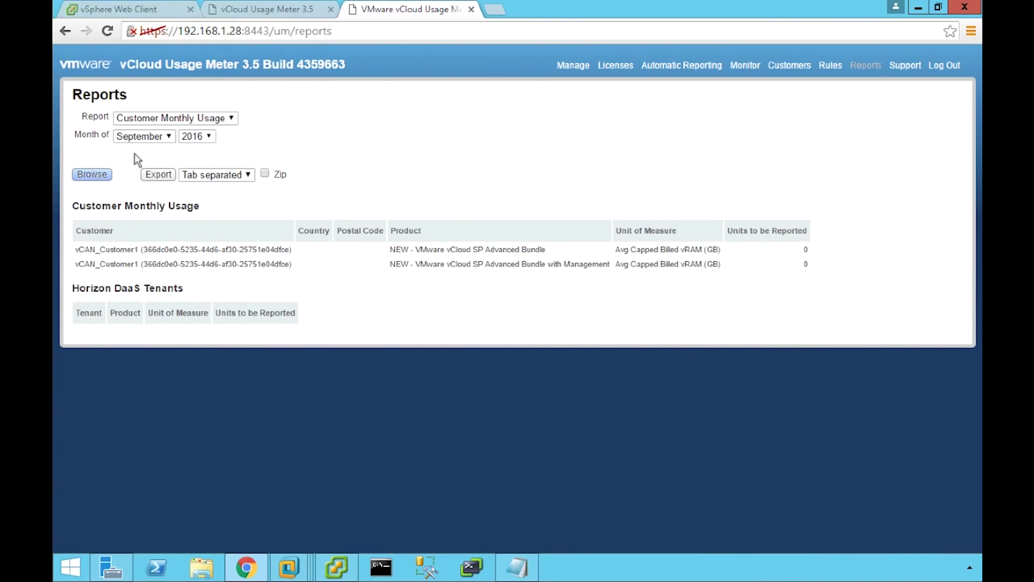
pyautogui.click(219, 118)
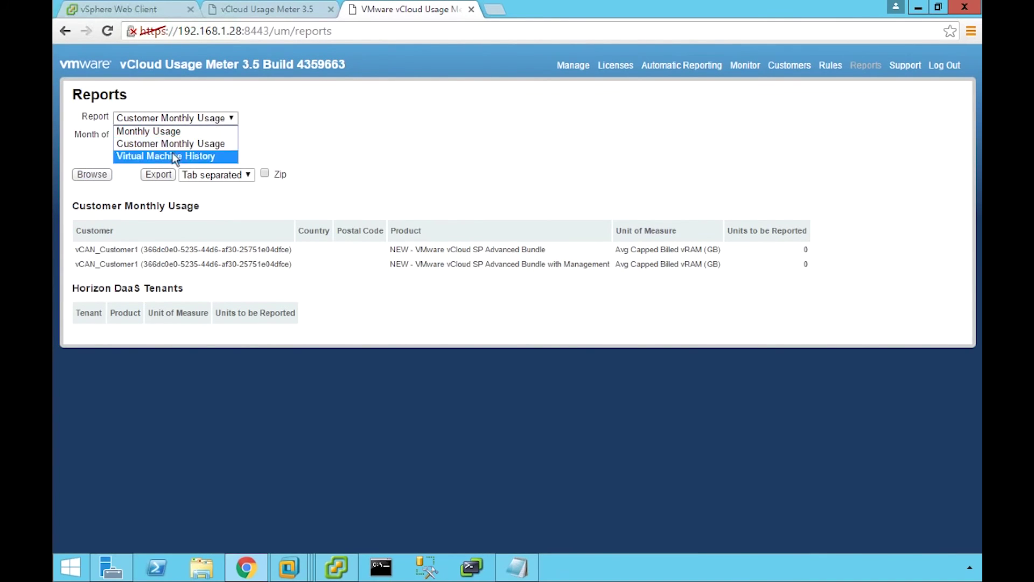
# Browse the September–October 2016 Virtual Machine History report, then view the Support page and log out.
pyautogui.click(172, 156)
pyautogui.click(83, 225)
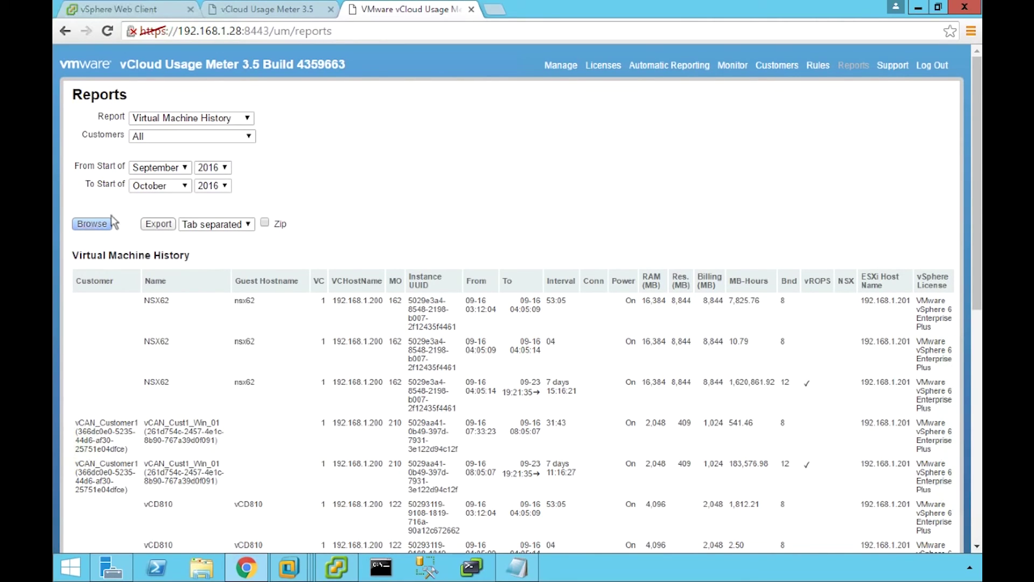
pyautogui.click(893, 67)
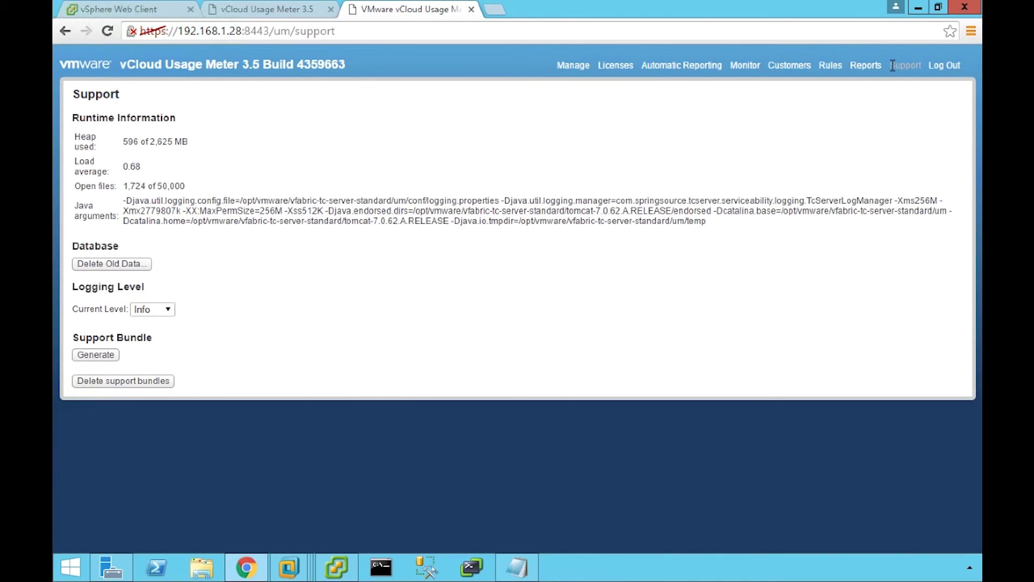
pyautogui.click(938, 67)
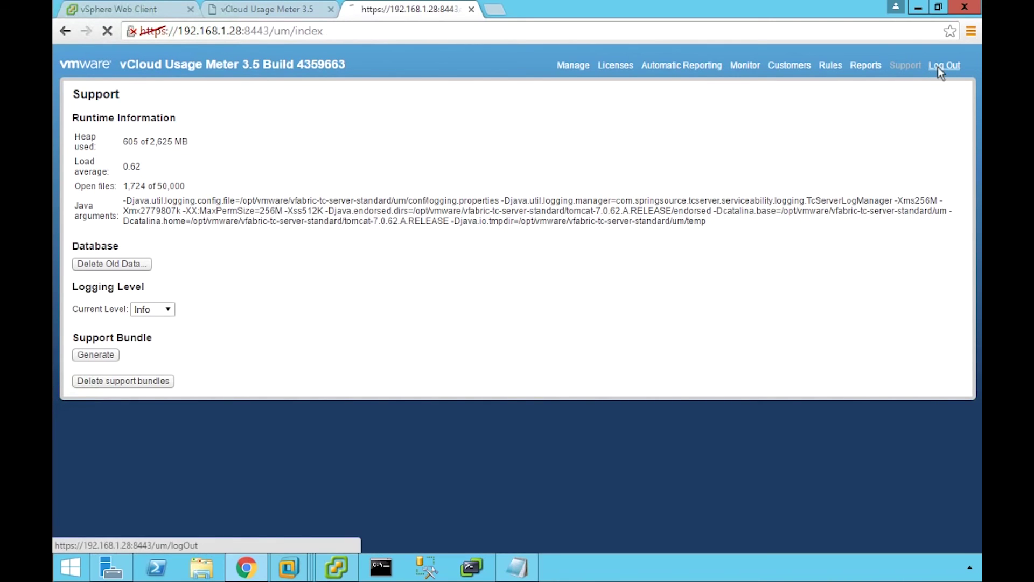